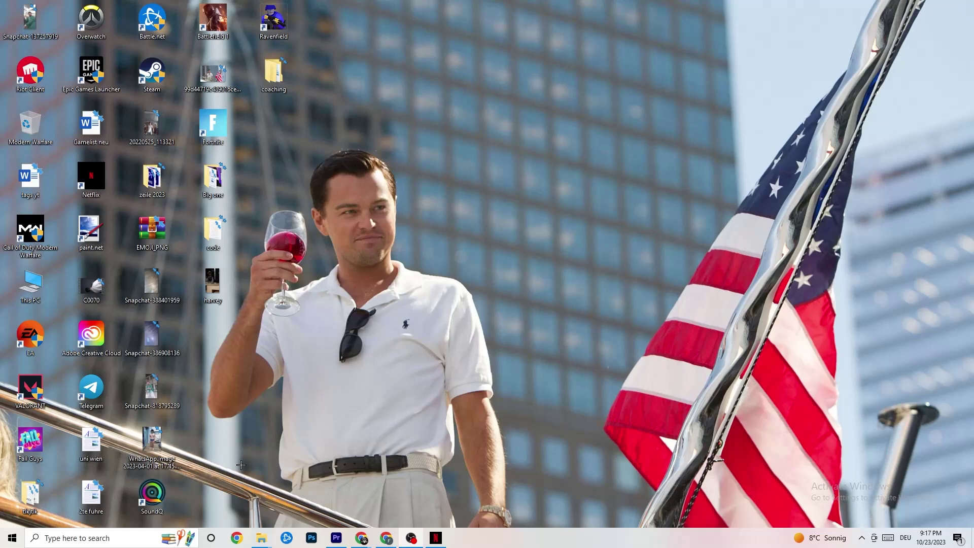
Step: Open the Display page of the Windows System settings and check the scaling options for text and apps
click(10, 538)
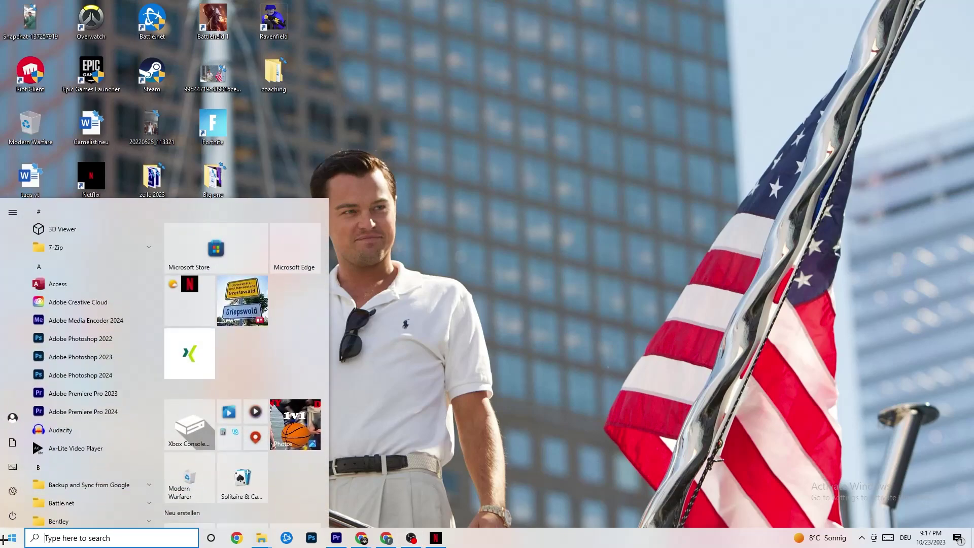
click(15, 493)
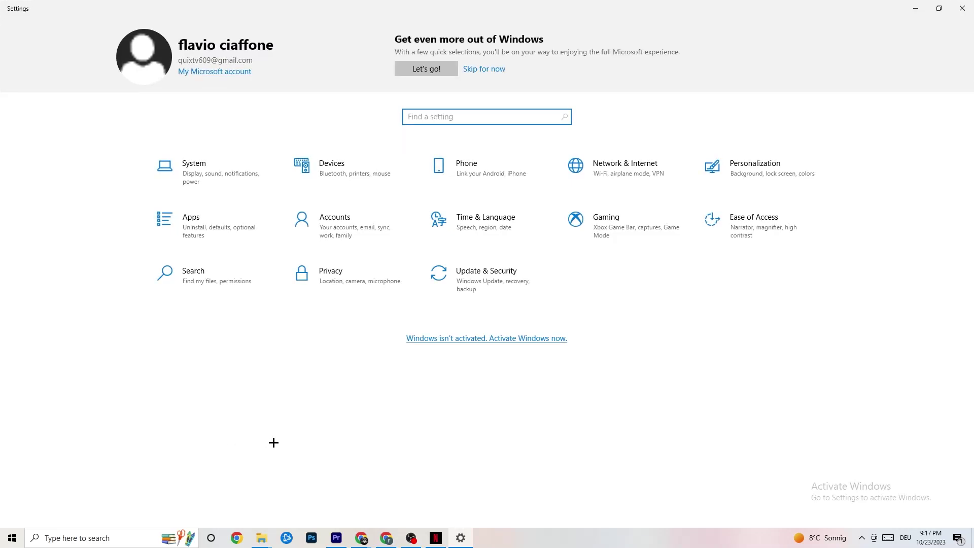
click(210, 175)
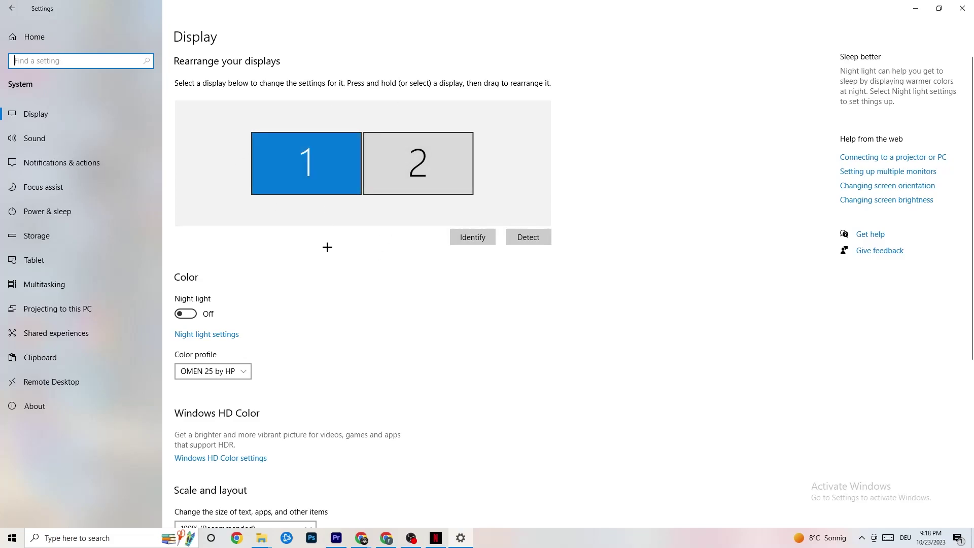
scroll(316, 210, down, 4)
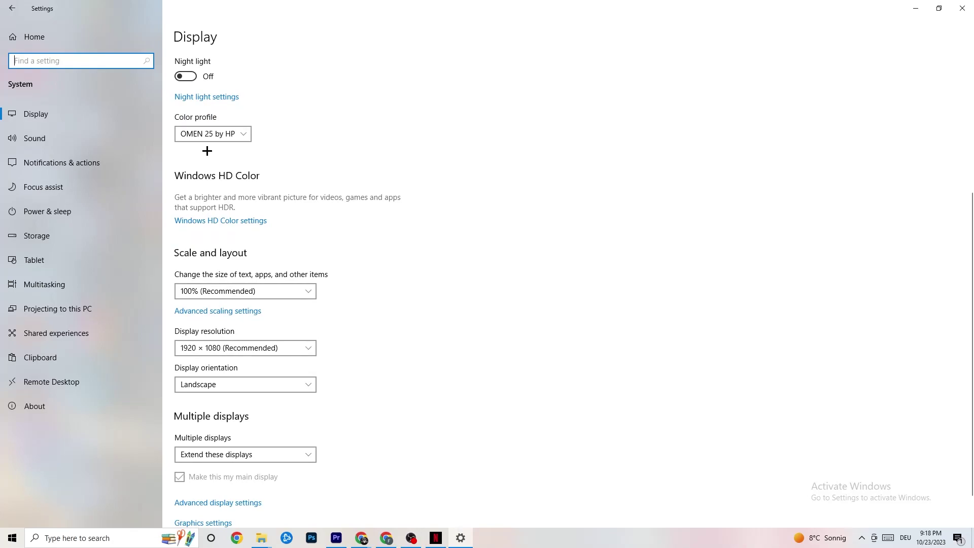
click(191, 130)
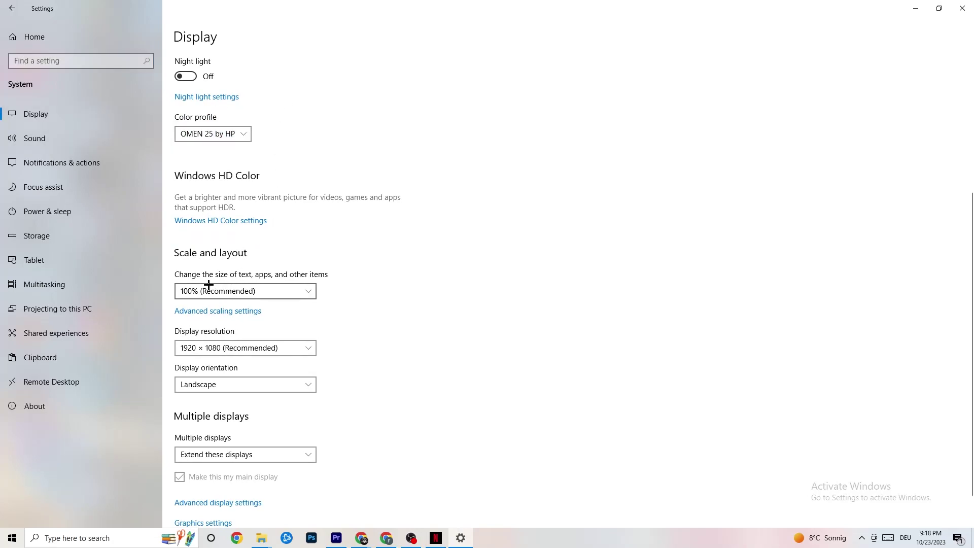
click(299, 291)
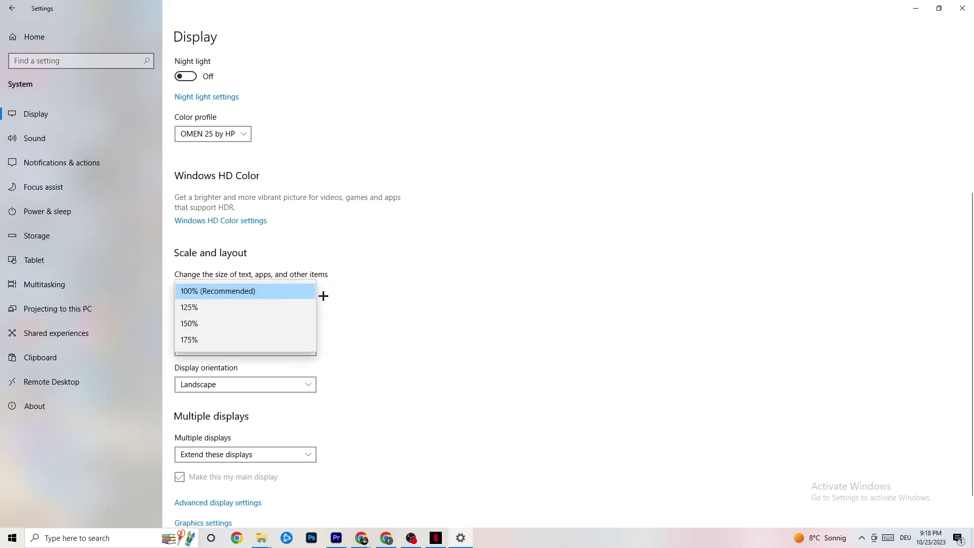
click(417, 249)
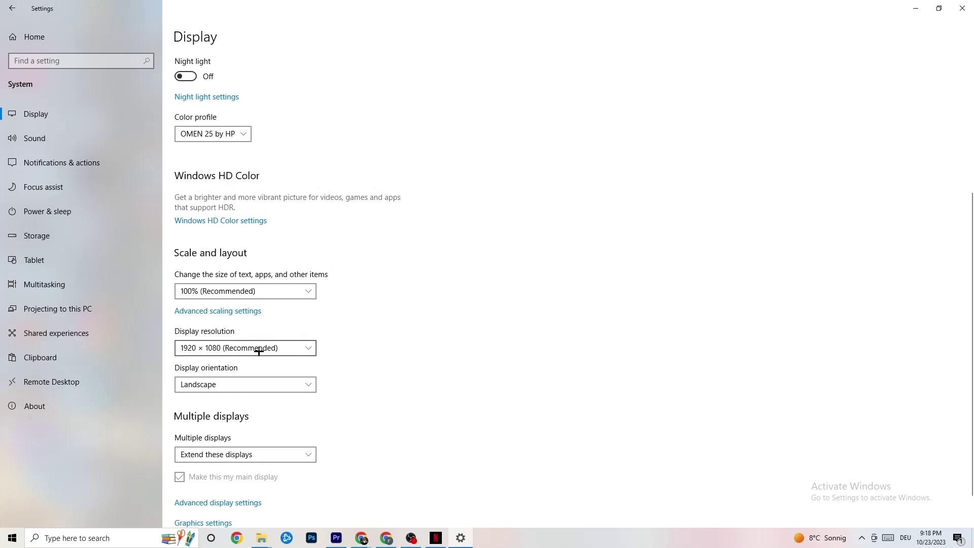
Step: View the available display resolution options and leave the current selection in place
click(313, 348)
click(417, 318)
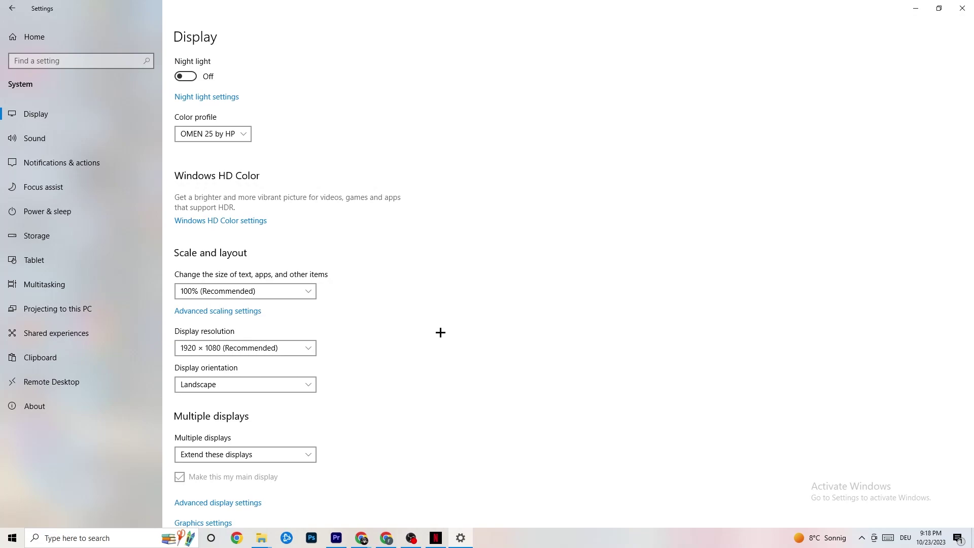
click(320, 348)
click(404, 327)
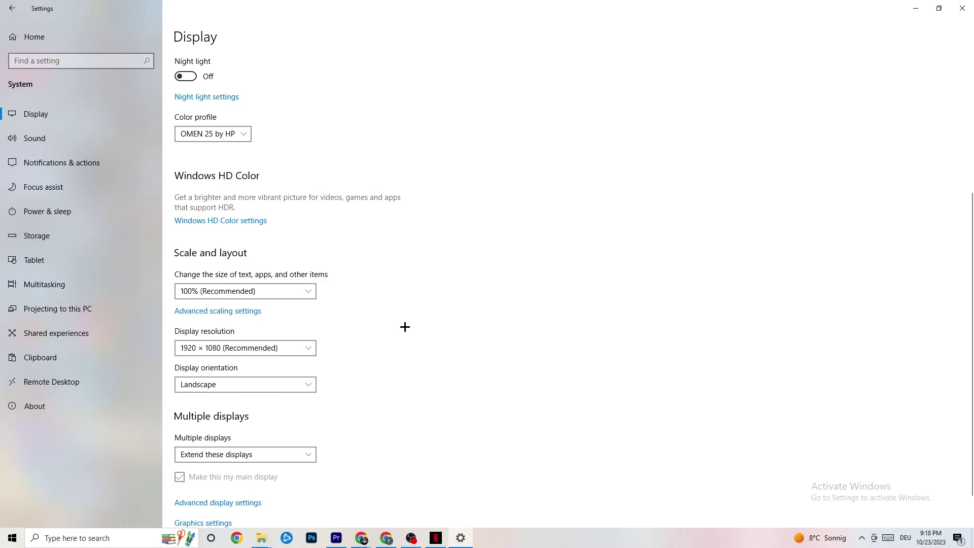
Step: Open the Storage Sense configuration, check its run frequency and recycle bin cleanup options, and return to the settings overview
click(63, 243)
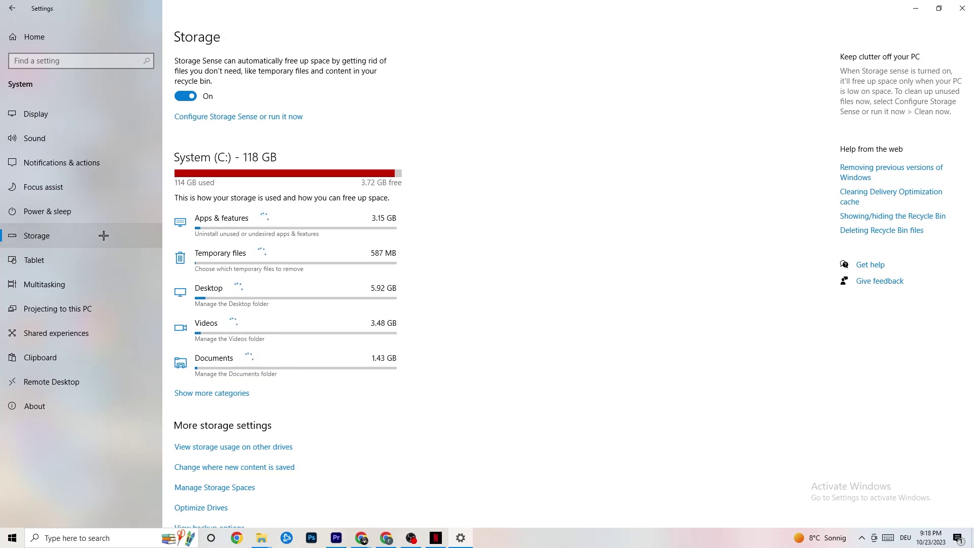
click(281, 117)
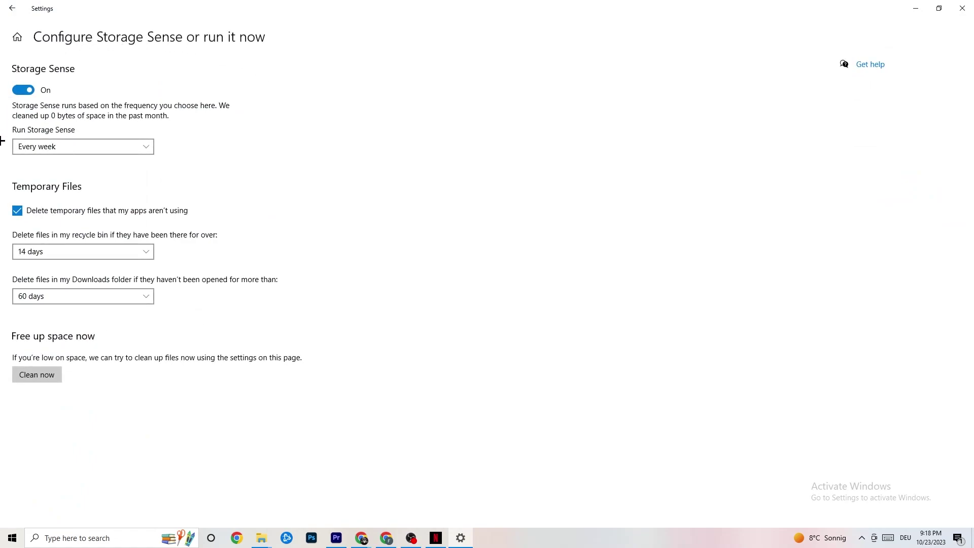
click(102, 251)
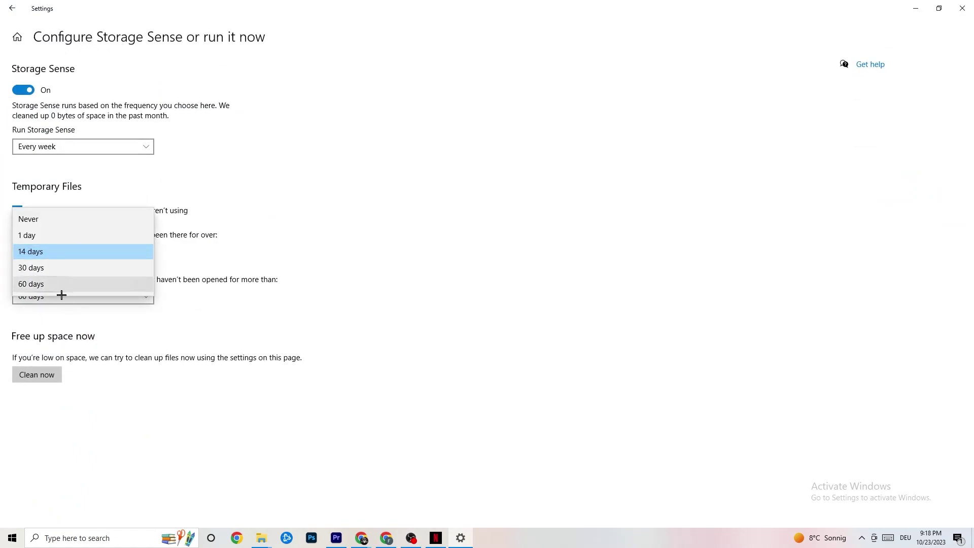
click(169, 201)
click(93, 152)
click(97, 146)
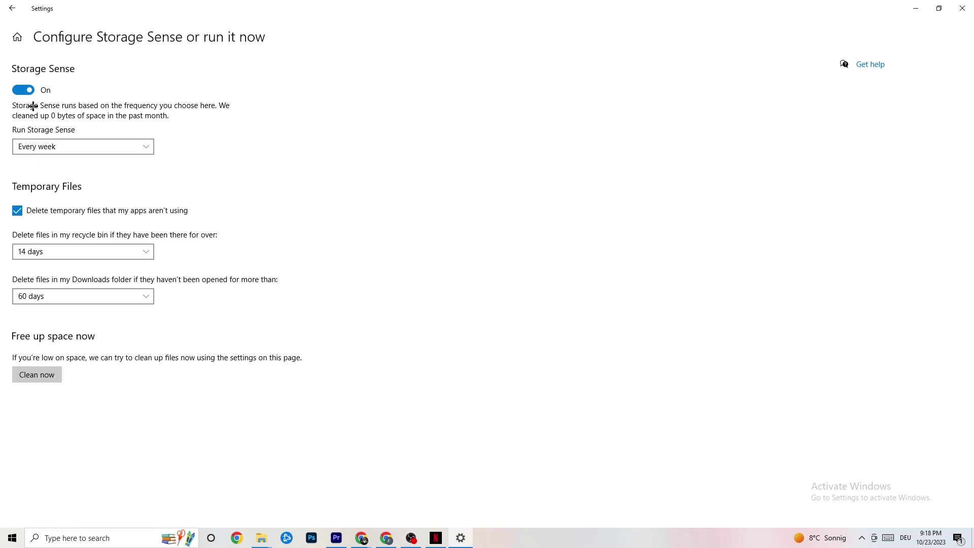
click(10, 7)
click(10, 7)
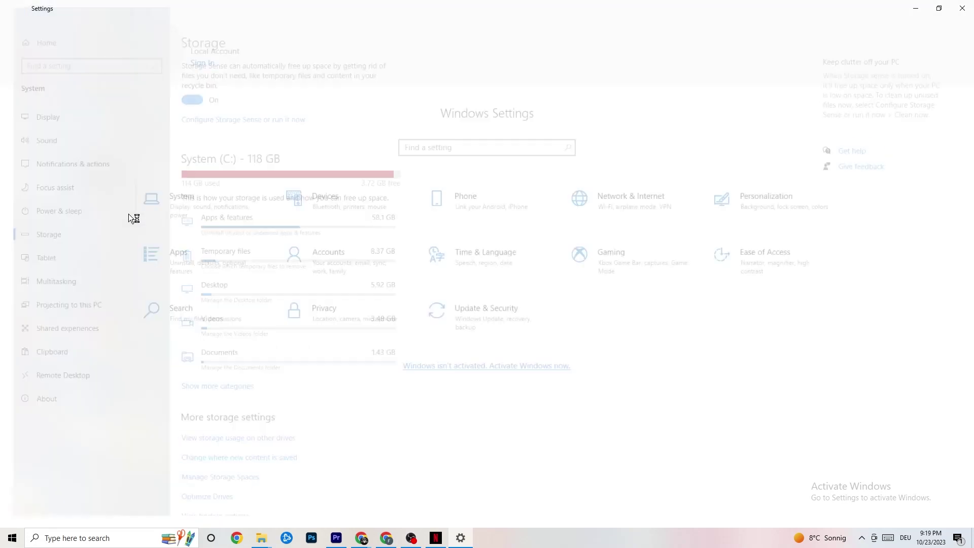
Step: Open the Power & sleep page and its additional power settings, review the power plans, and return to the settings overview
click(229, 163)
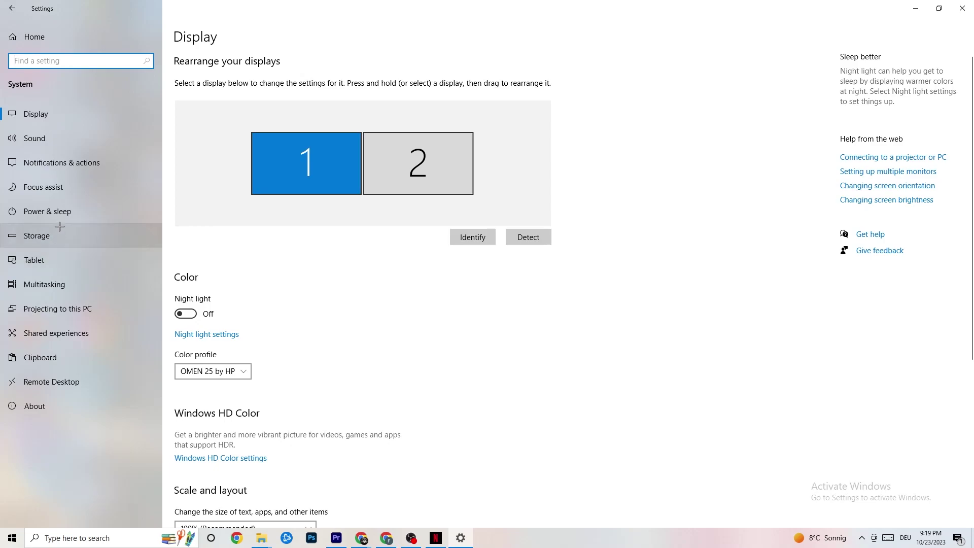
click(33, 208)
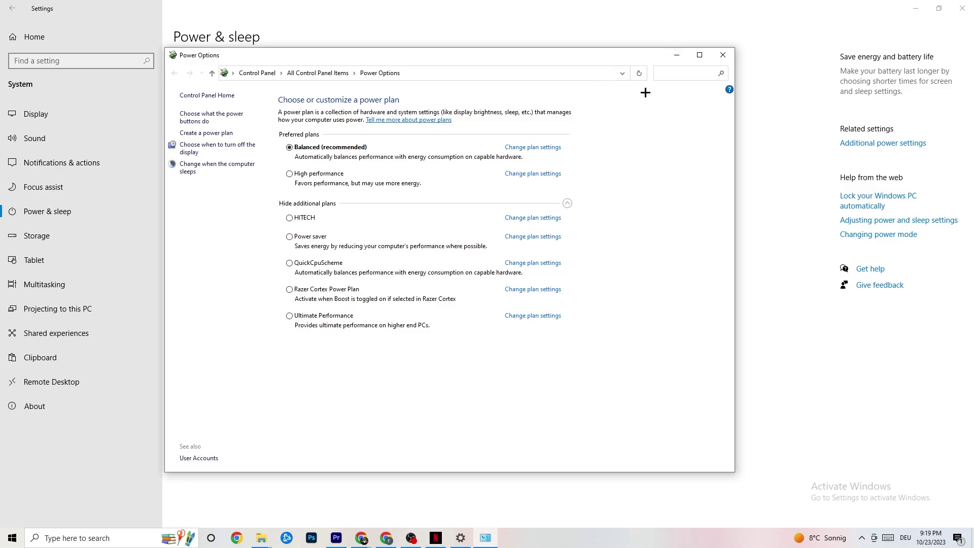
click(728, 58)
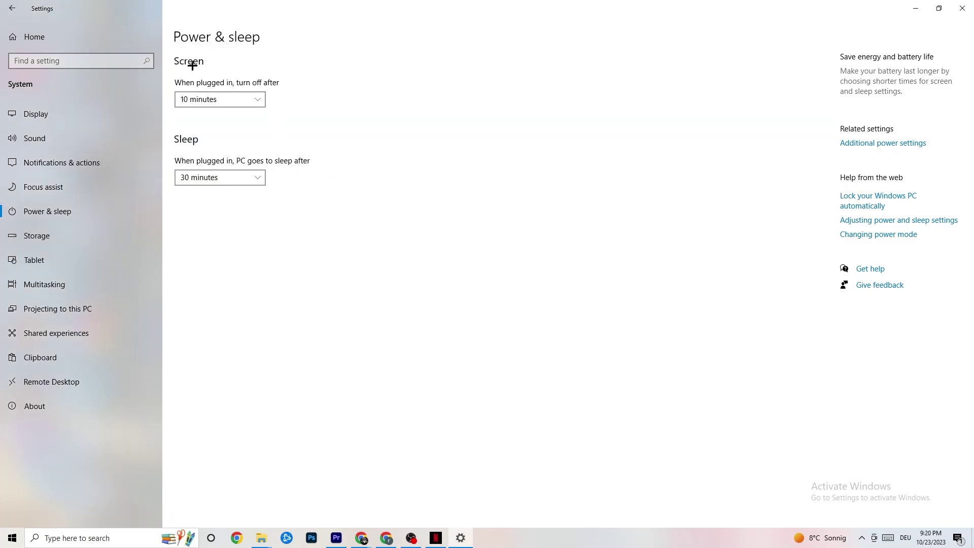
click(17, 7)
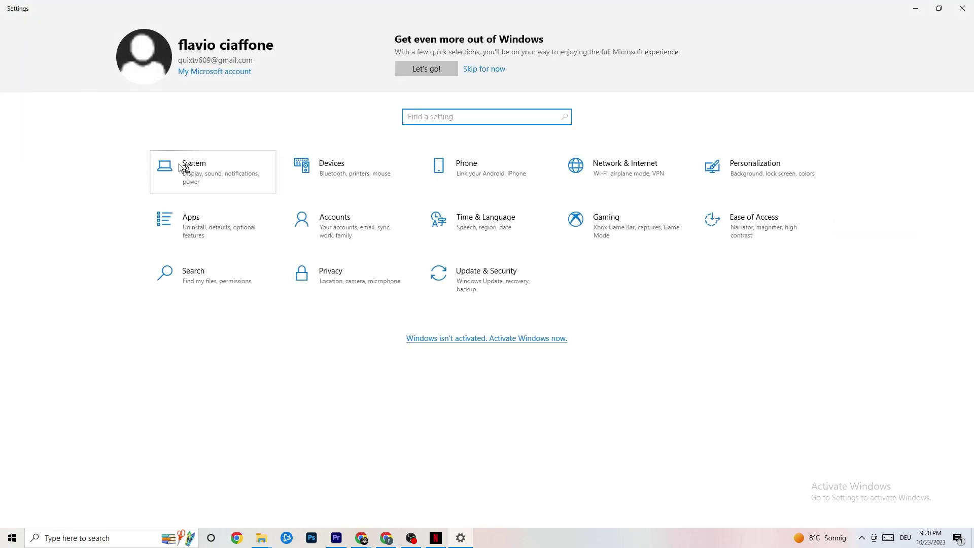
Step: Open the Gaming settings and review the Xbox Game Bar switch and its keyboard shortcuts
click(619, 238)
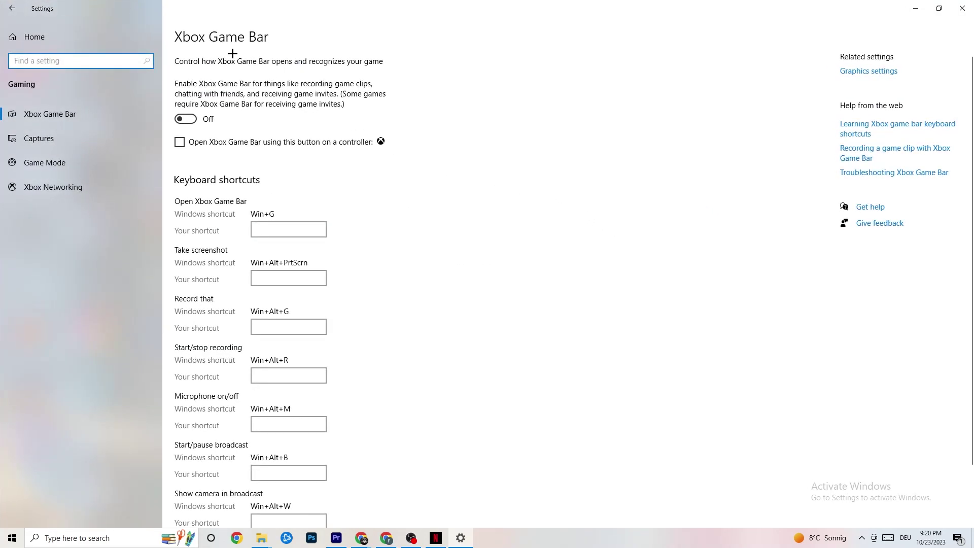
scroll(346, 233, down, 2)
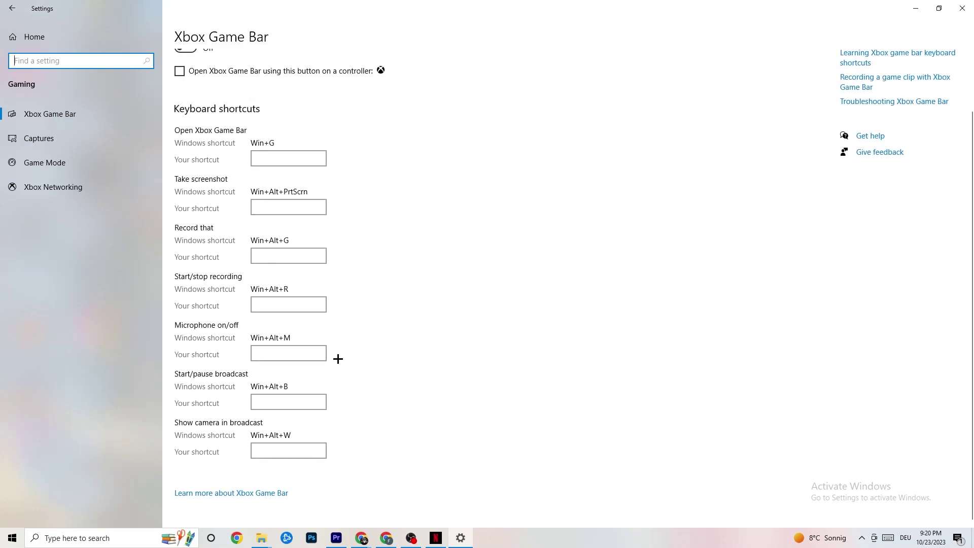
scroll(337, 359, up, 2)
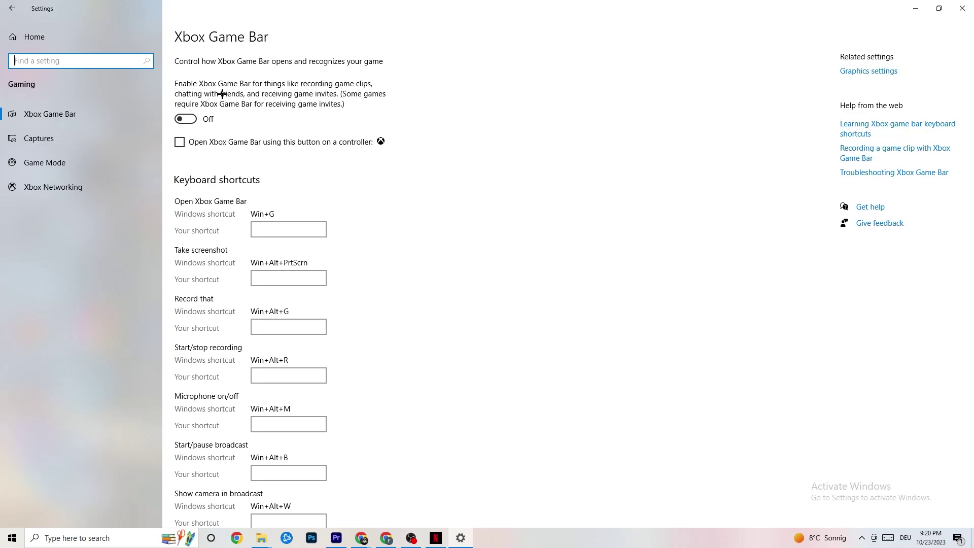
click(211, 121)
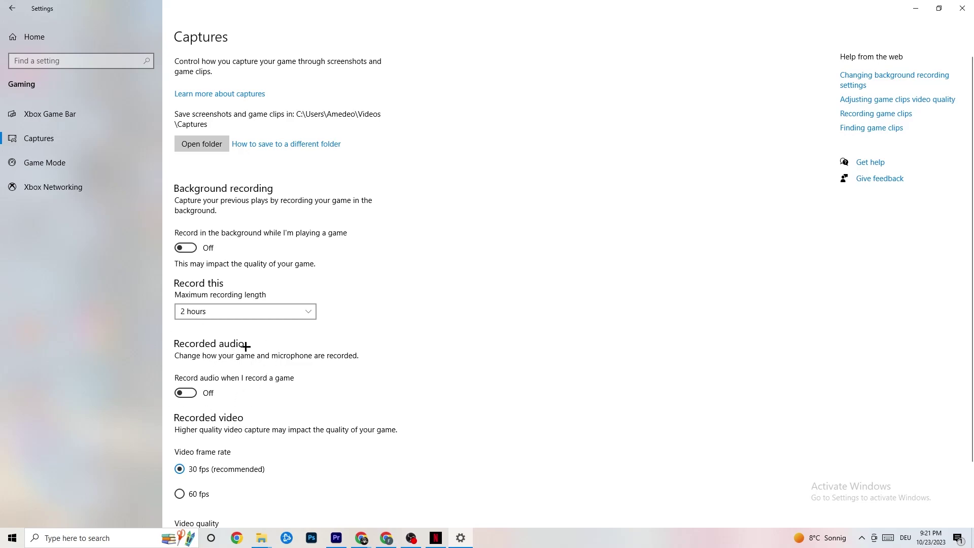
Step: Review the Captures recording options and the Game Mode page, and return to the settings overview
scroll(261, 352, down, 1)
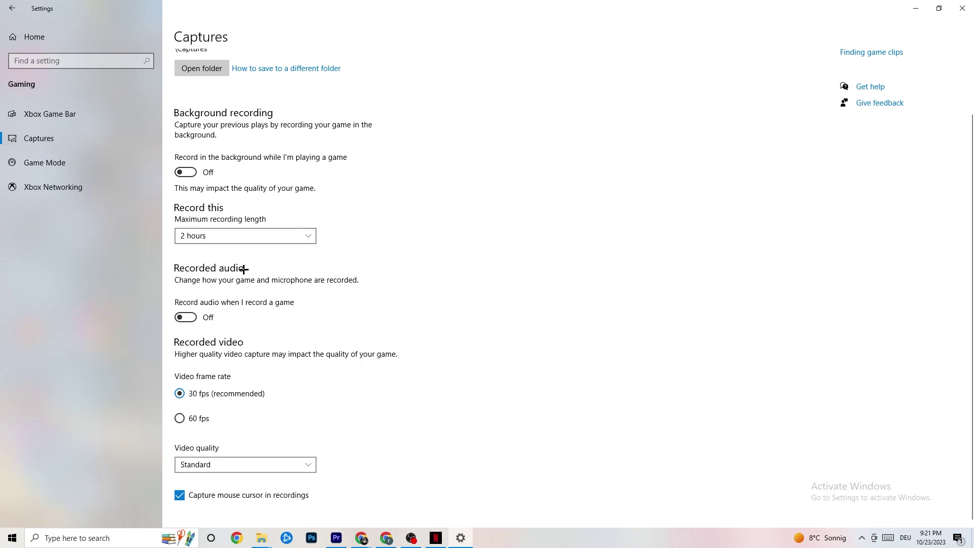
click(76, 168)
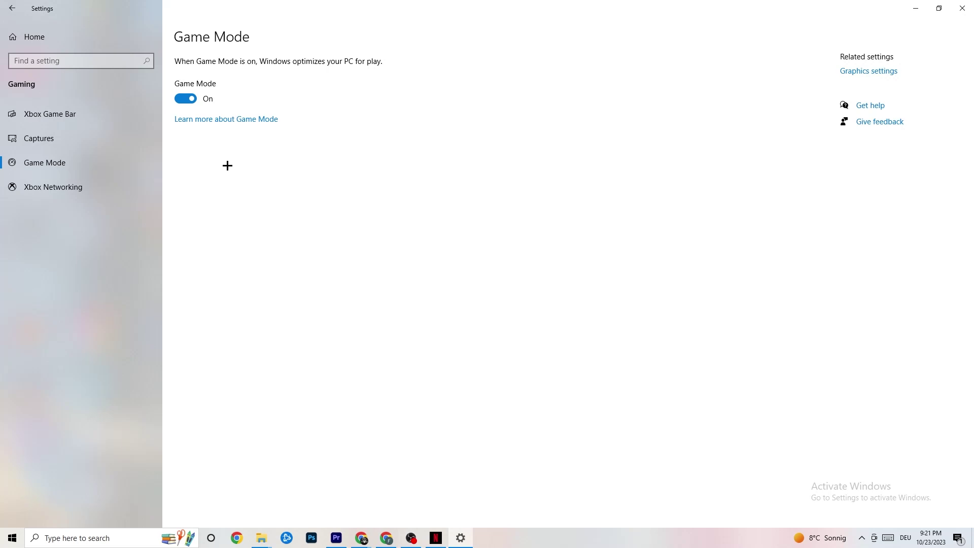
click(14, 8)
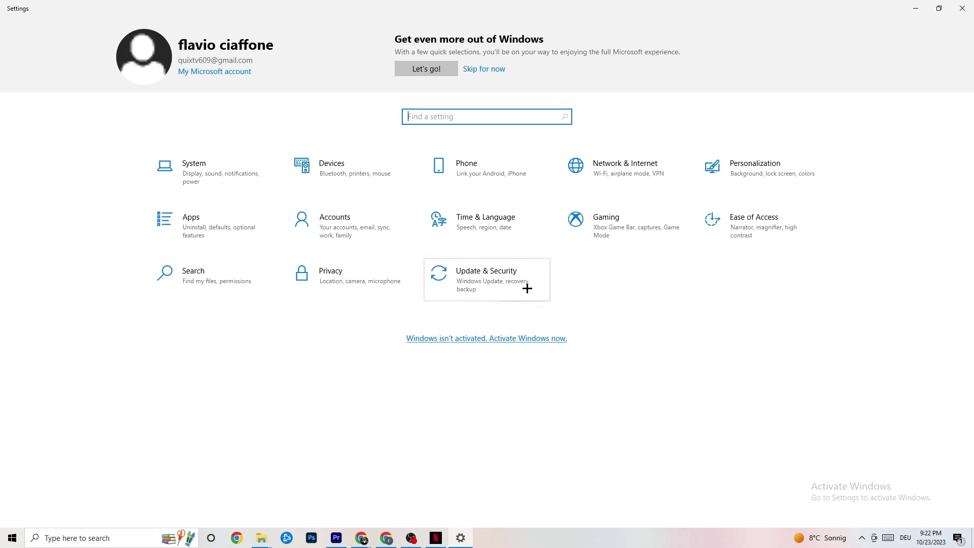
Step: Check the Windows Update and Troubleshoot pages under Update & Security, and close the settings
click(502, 287)
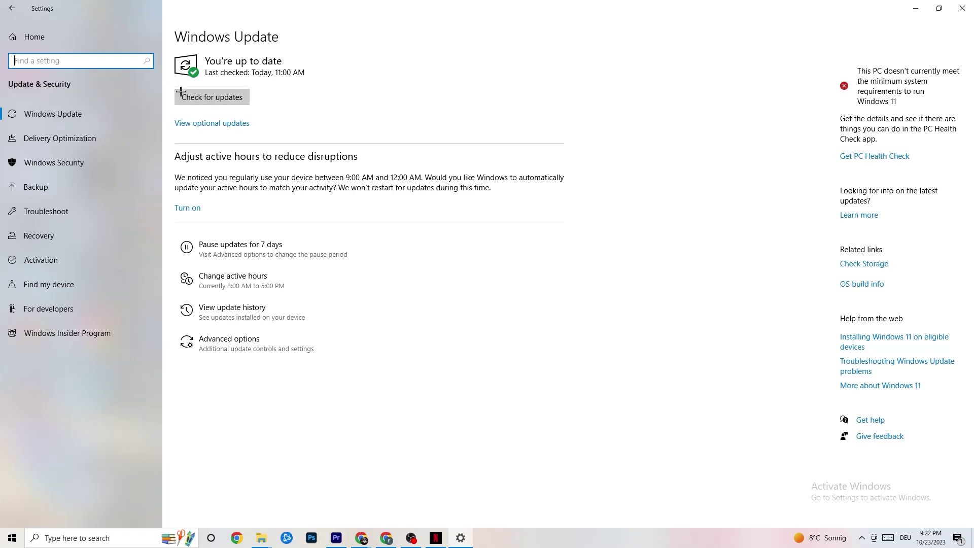
click(299, 75)
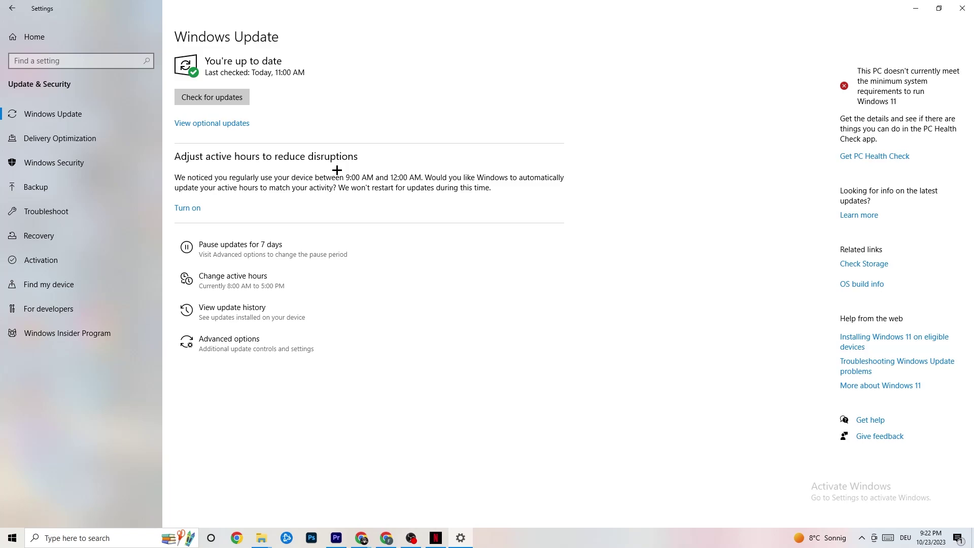
click(85, 214)
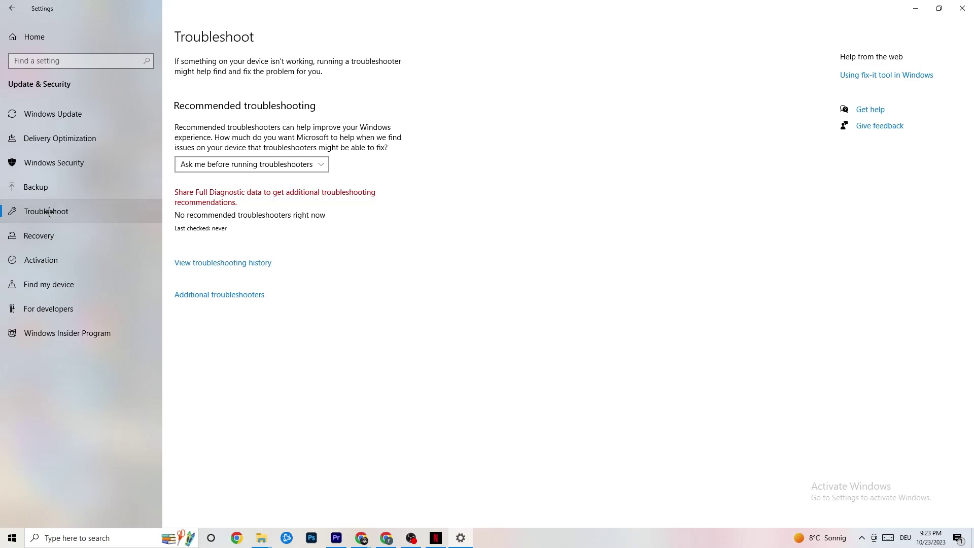
click(962, 8)
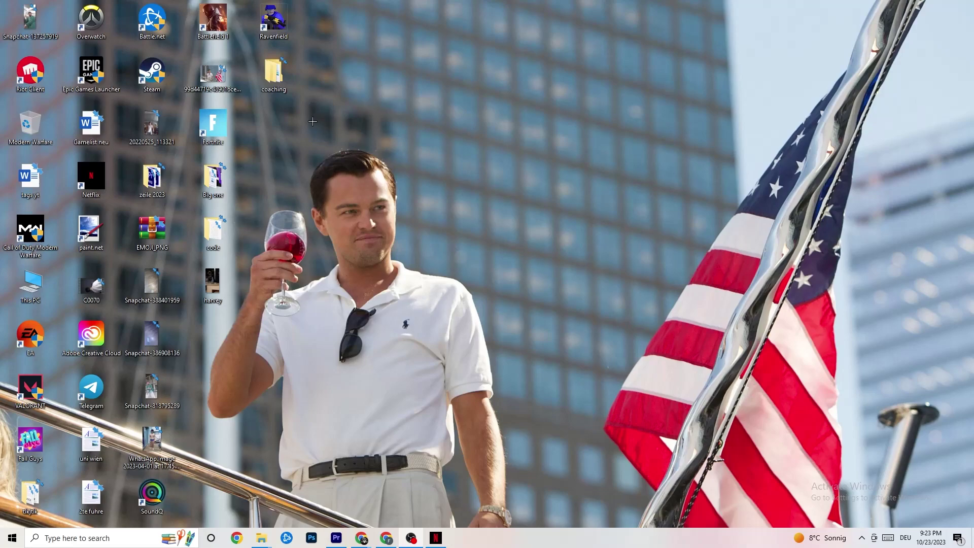
Step: Move the Steam shortcut to an empty area near the middle of the desktop
key(ctrl+v)
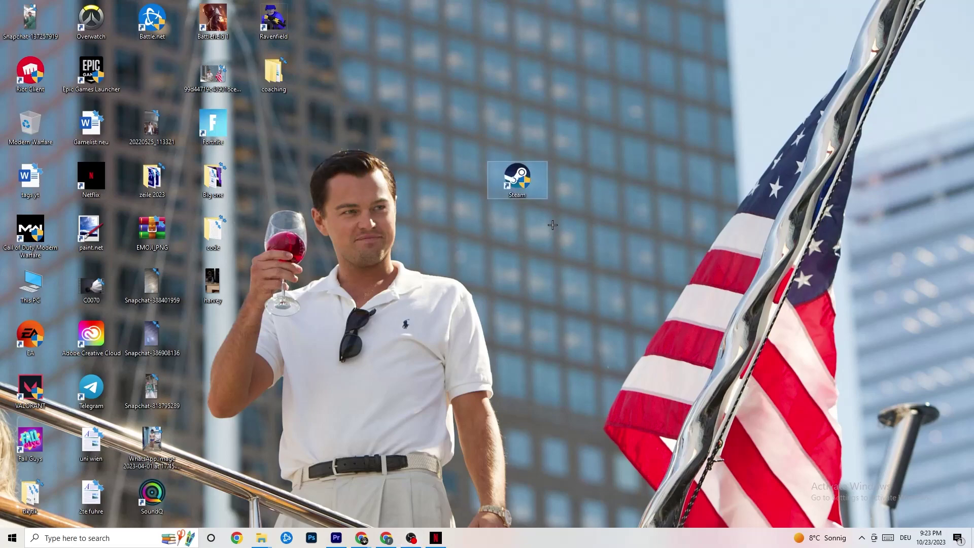
right_click(517, 185)
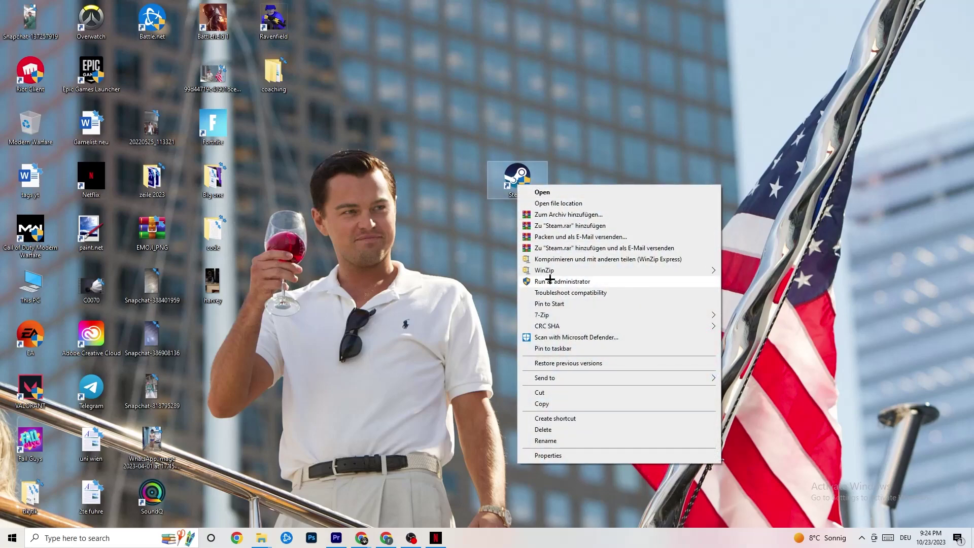
click(415, 254)
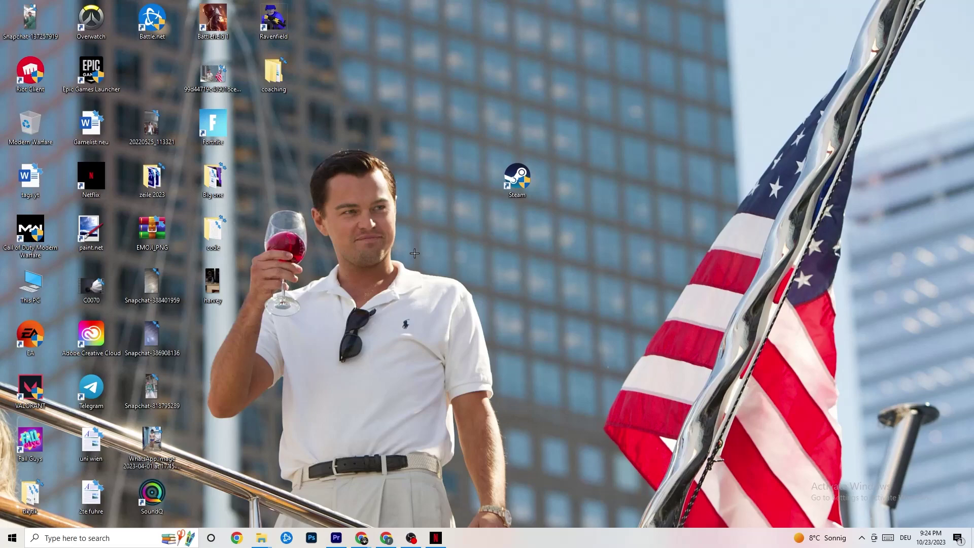
drag(500, 180, 440, 183)
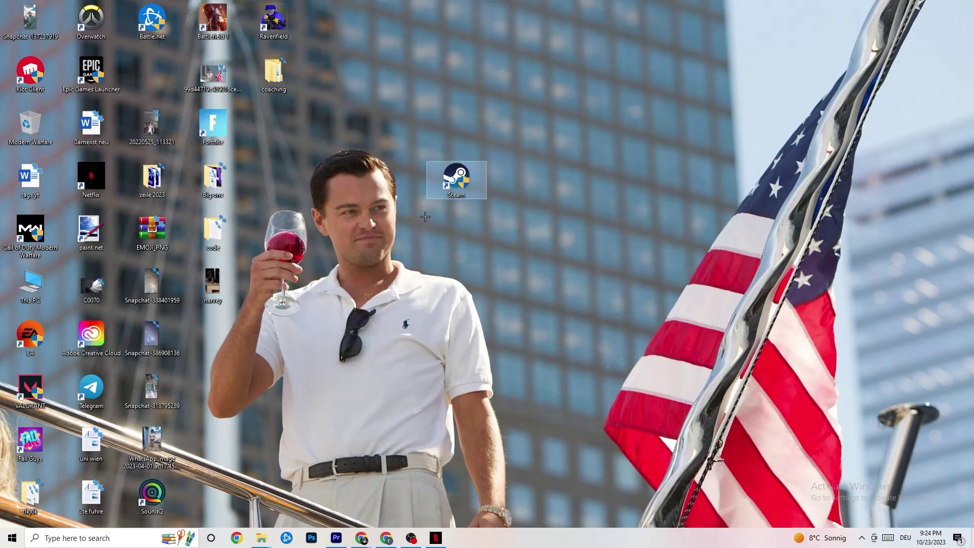
Step: Open the Steam shortcut's properties, review the compatibility mode choices and the run-as-administrator option, and accept the dialog
right_click(450, 184)
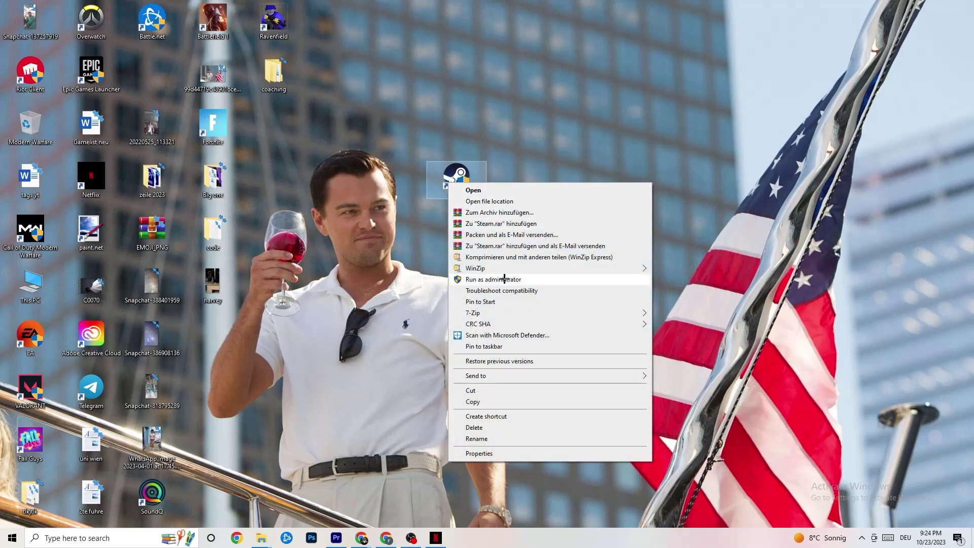
click(496, 454)
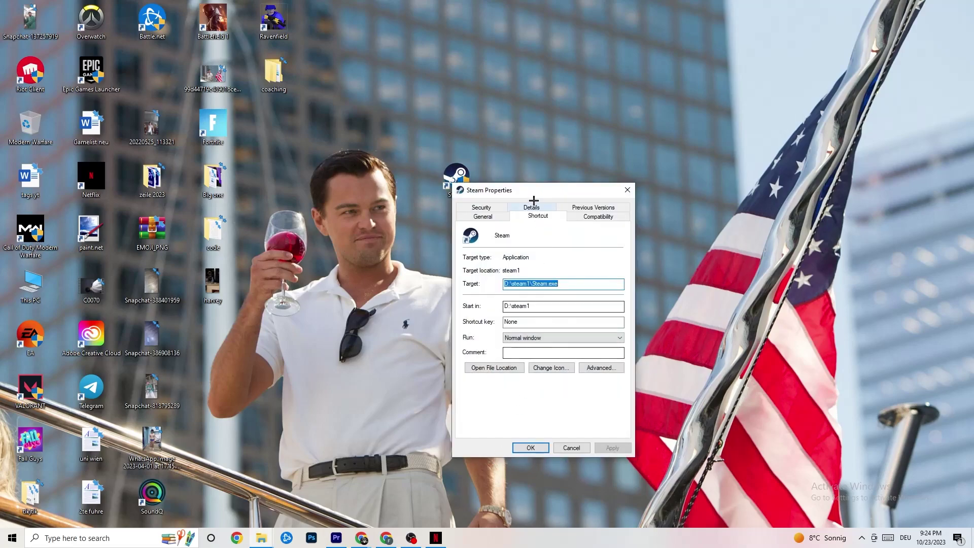
drag(534, 203, 388, 44)
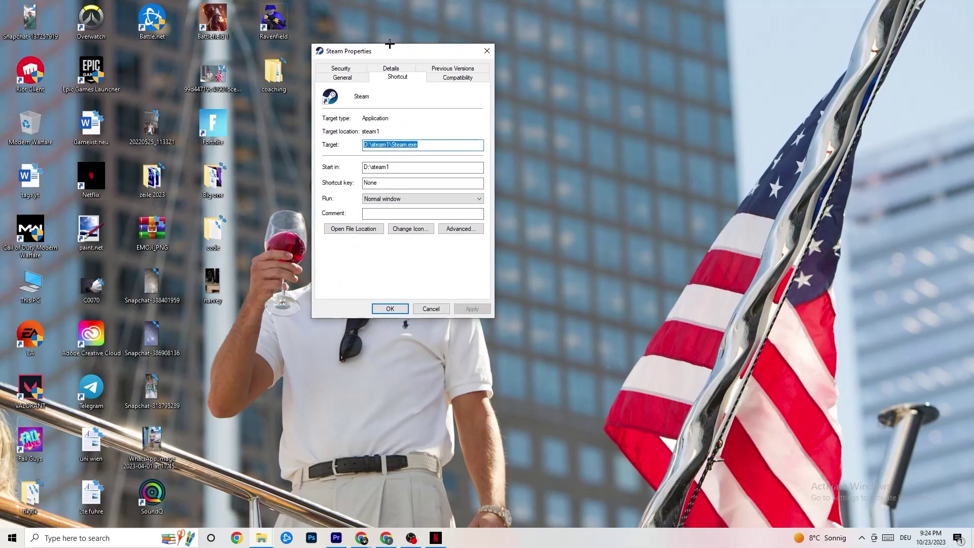
click(447, 77)
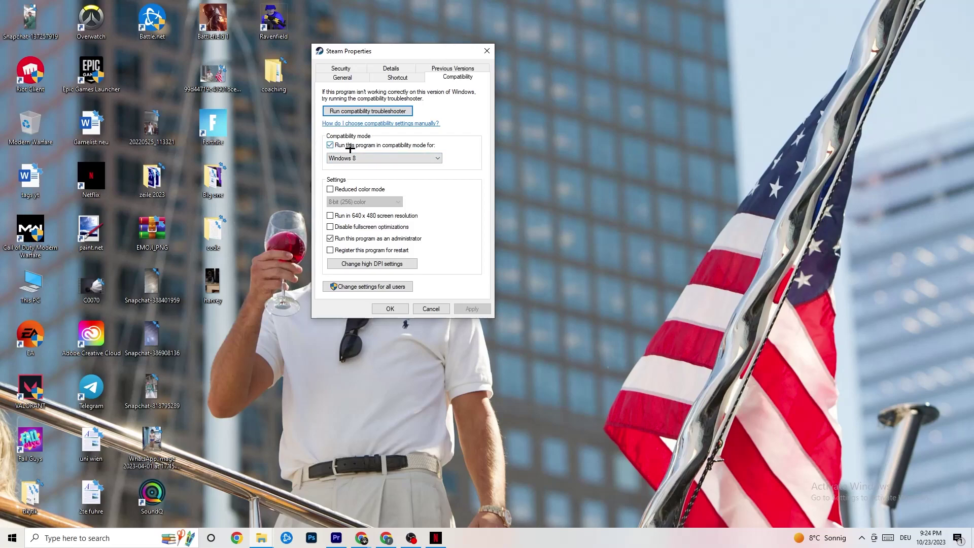
click(419, 157)
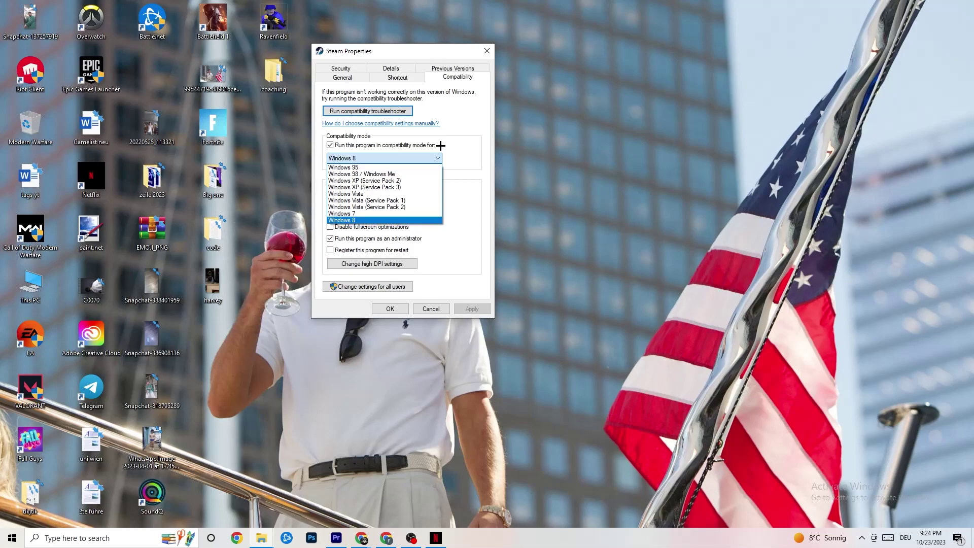
click(442, 145)
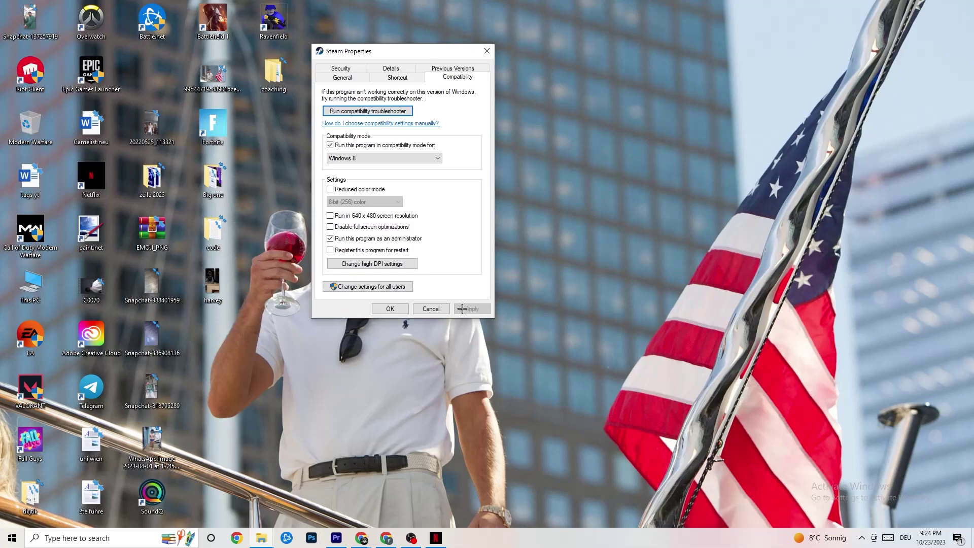
click(393, 313)
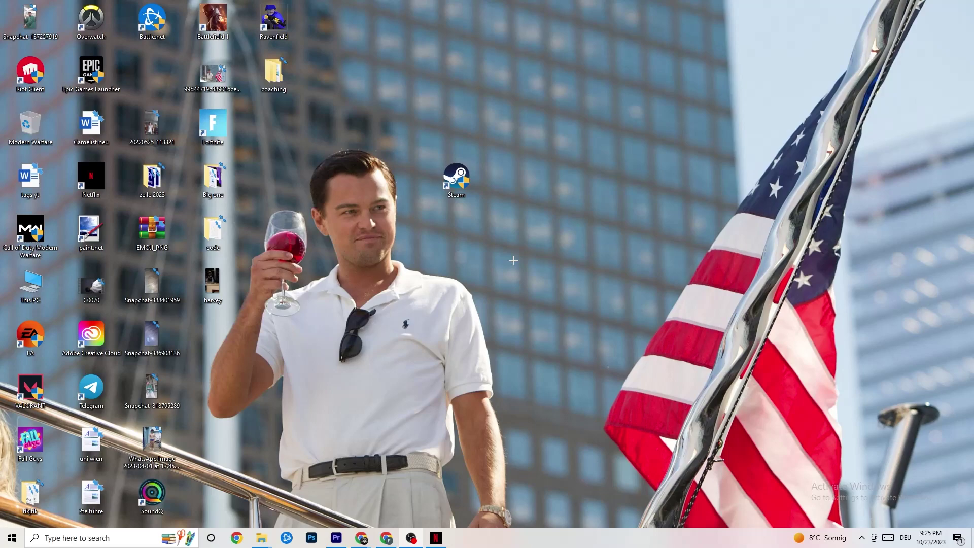
right_click(471, 191)
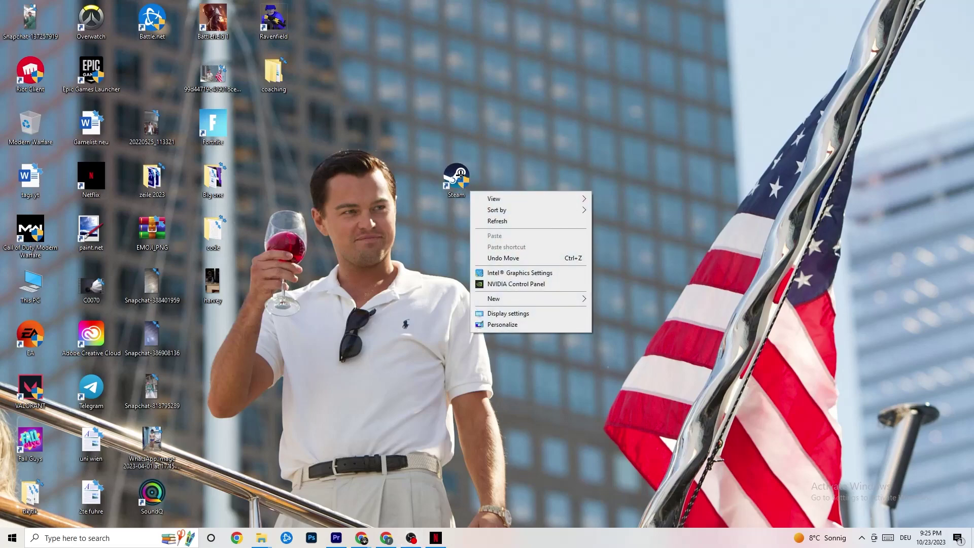
right_click(485, 103)
click(387, 50)
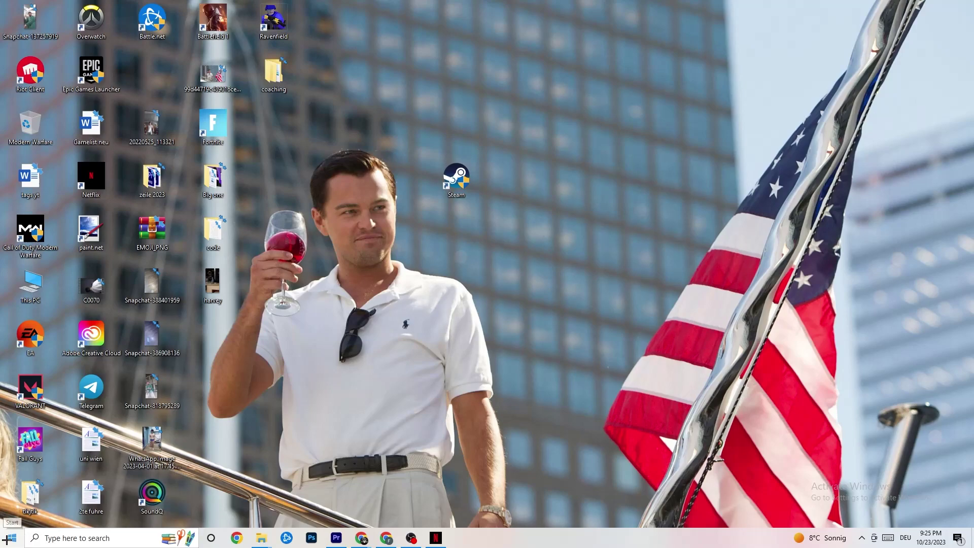
click(448, 179)
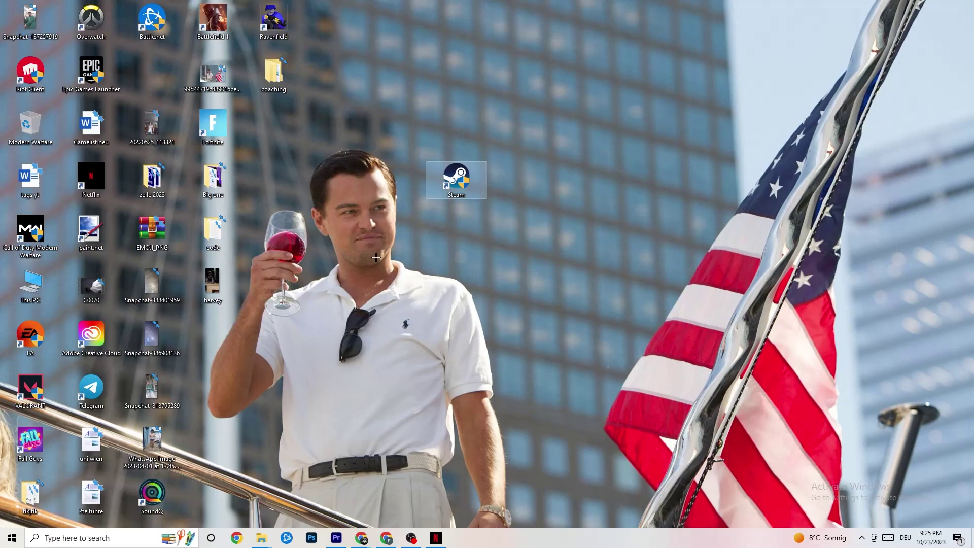
Step: Open Task Manager maximized and review the running processes, including the actions available for Windows Explorer
right_click(540, 545)
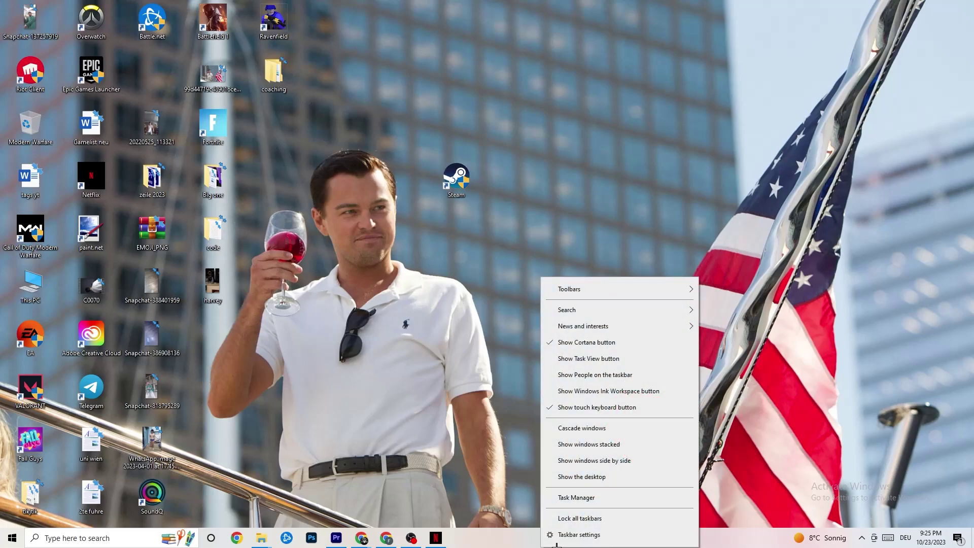
click(598, 500)
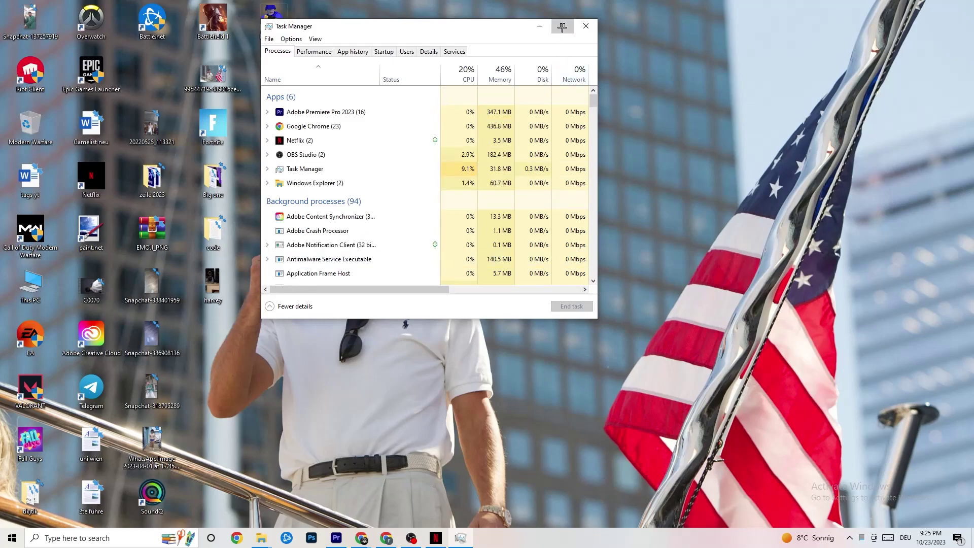
click(562, 25)
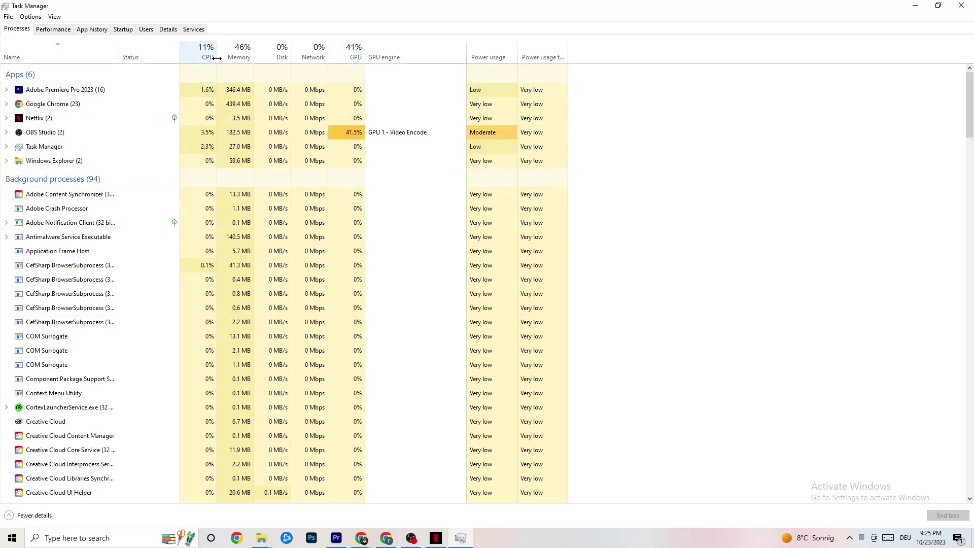
right_click(64, 162)
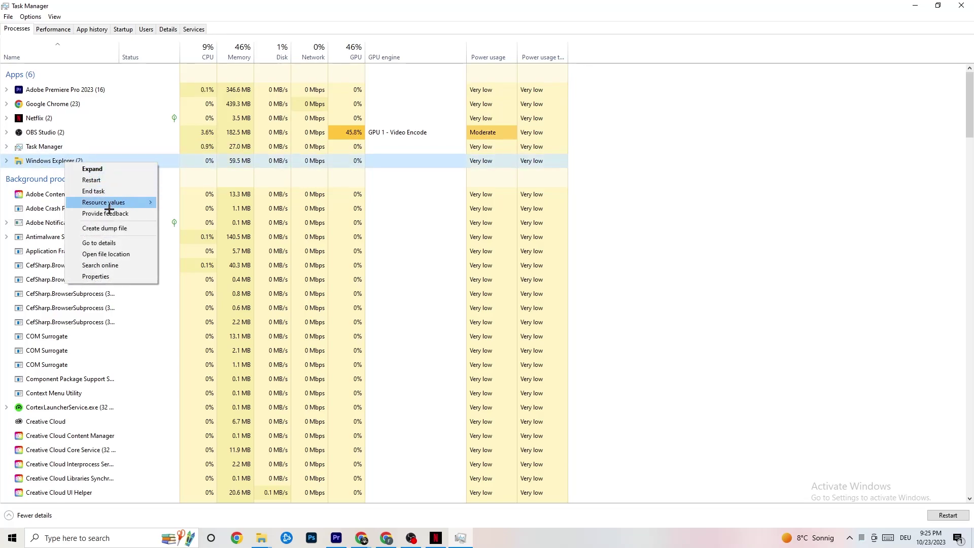
click(733, 137)
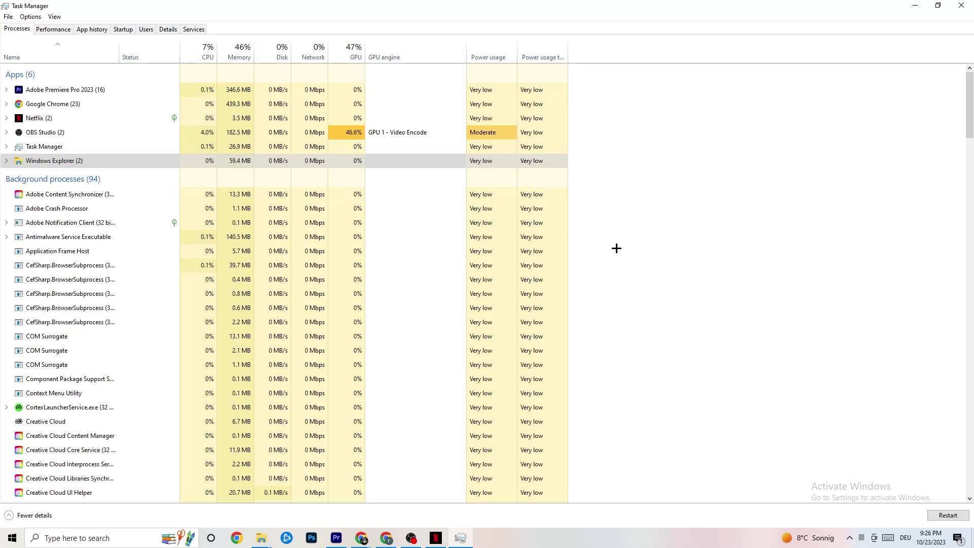
Step: Review the startup programs and check the actions available for the Pivot Software startup entry
click(123, 29)
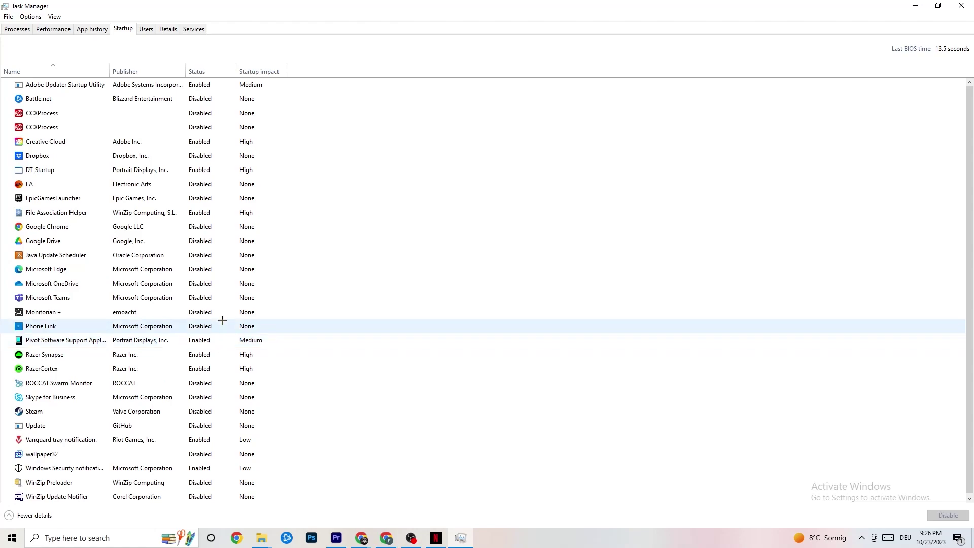
right_click(196, 340)
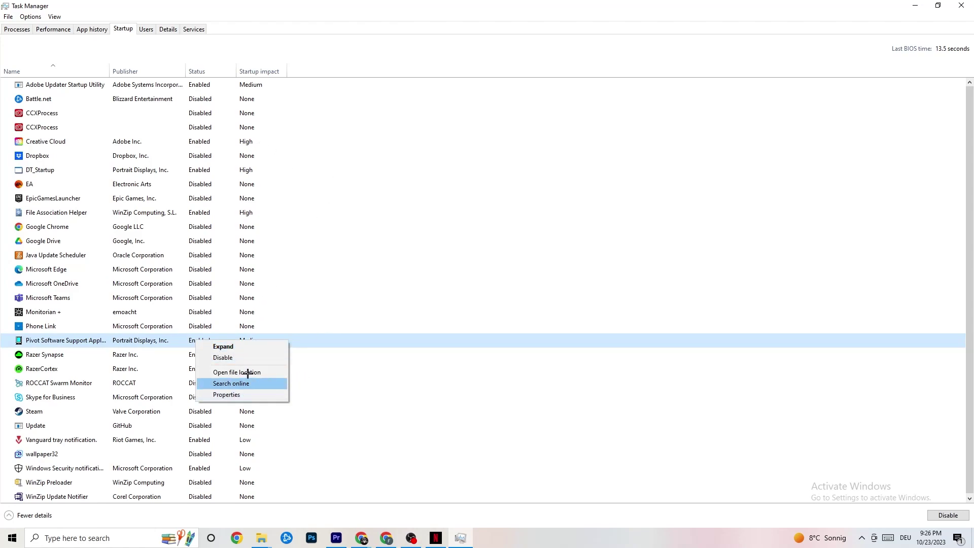
click(167, 29)
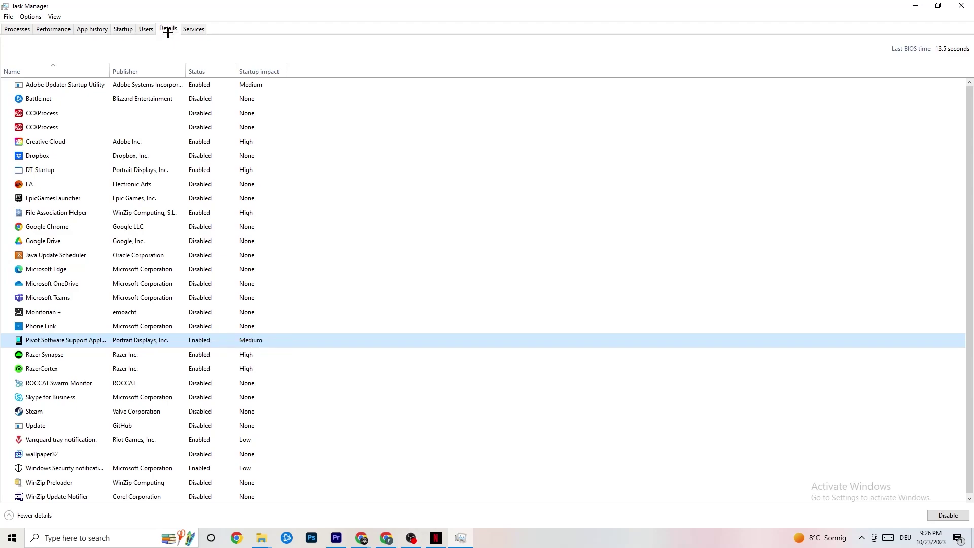
Step: Check the priority options for the Adobe Premiere Pro process in the detailed process list, and close Task Manager
click(168, 30)
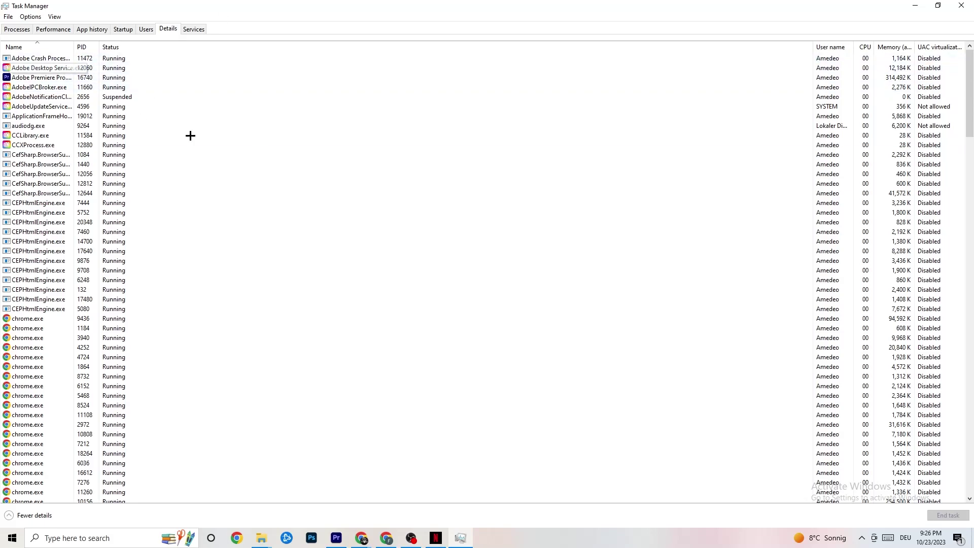
right_click(44, 82)
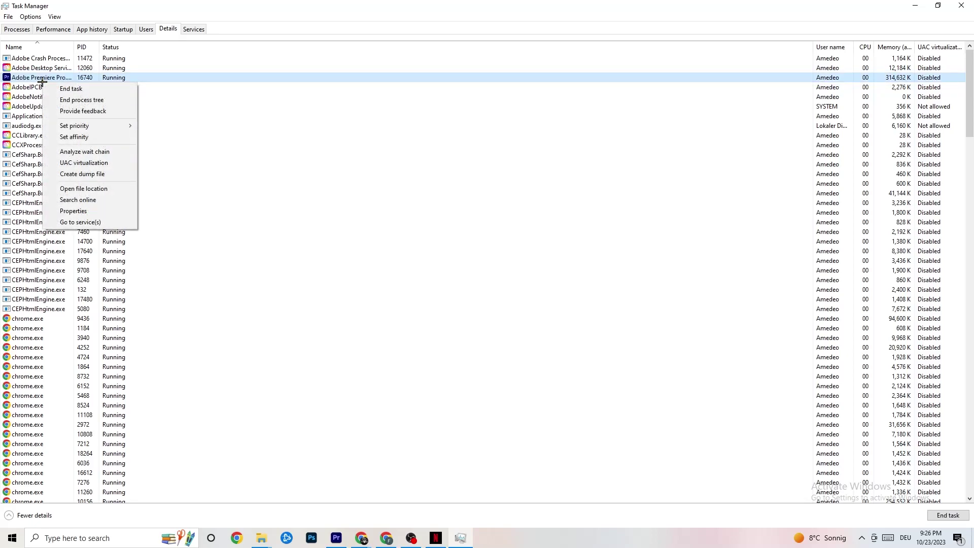
mouse_move(91, 125)
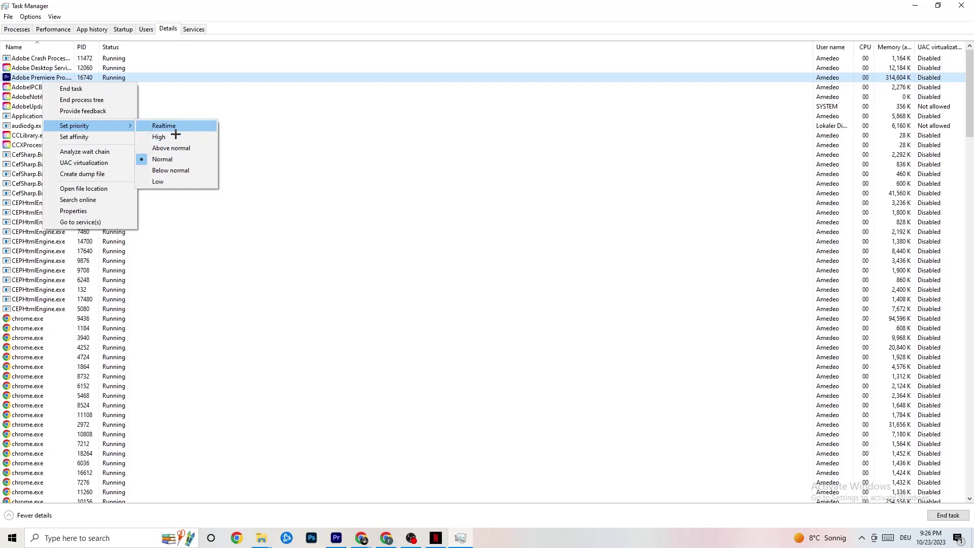
click(288, 97)
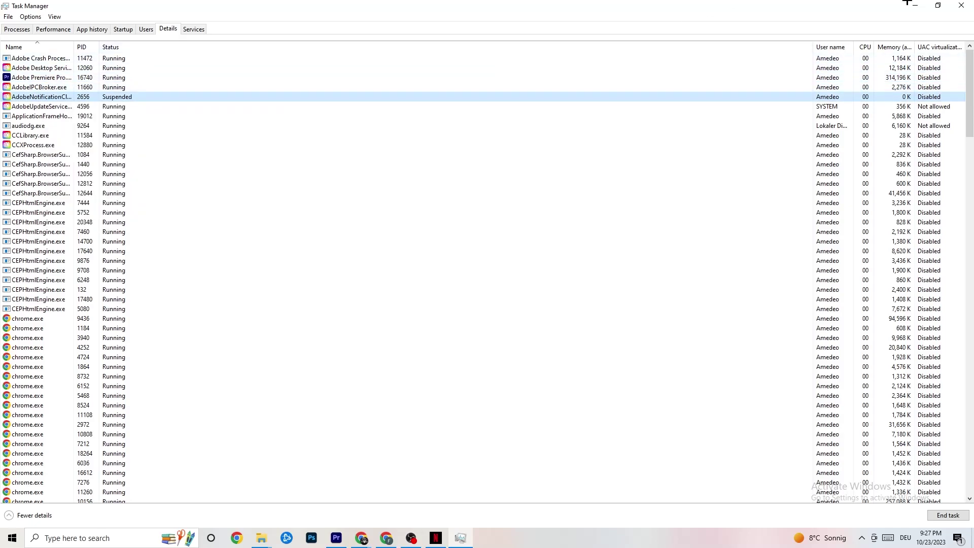
click(961, 5)
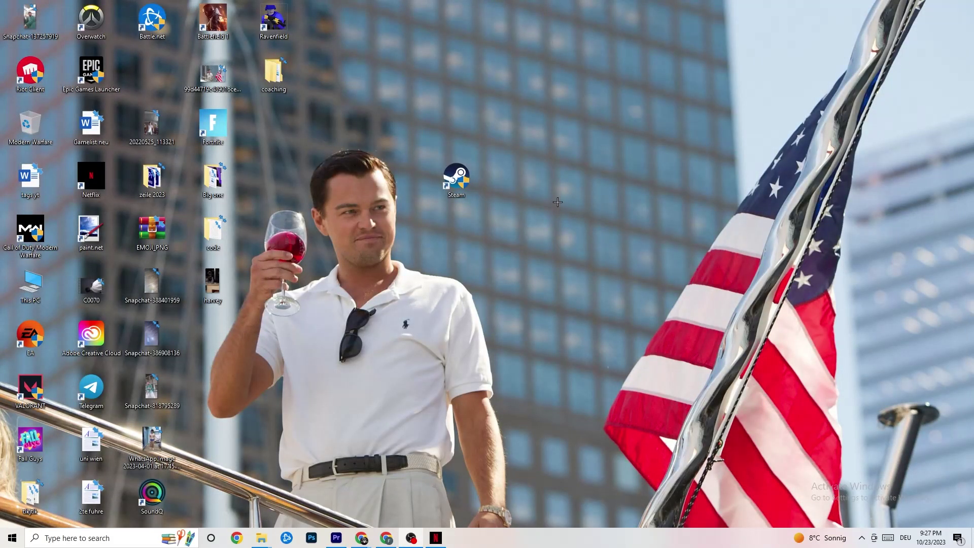
Step: Open NVIDIA Control Panel, review the image settings with preview and the resolution and refresh rate page, and close it
right_click(545, 96)
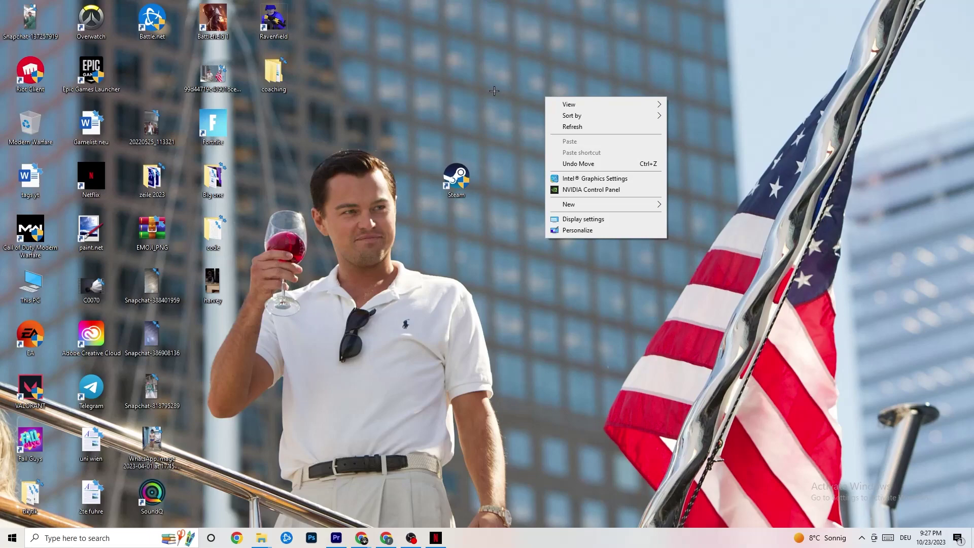
click(578, 191)
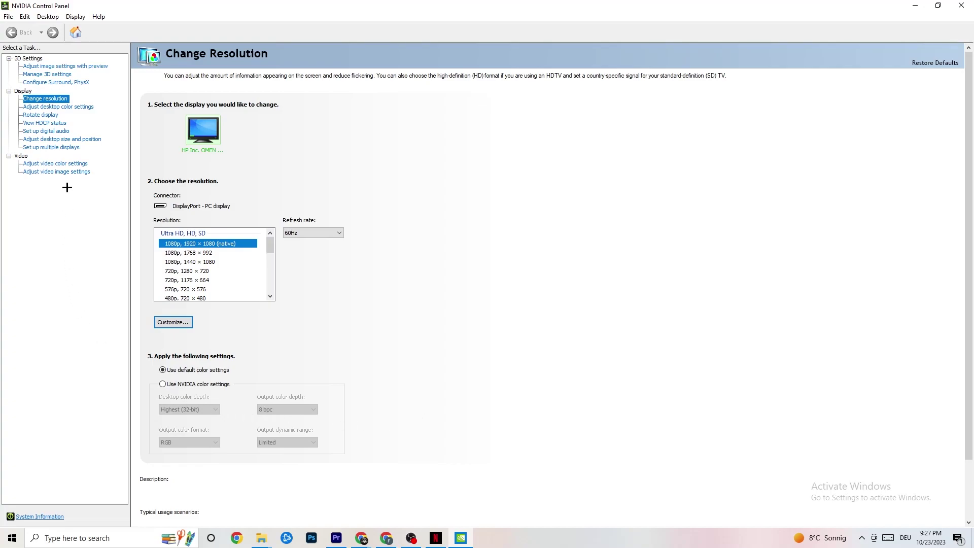
click(54, 68)
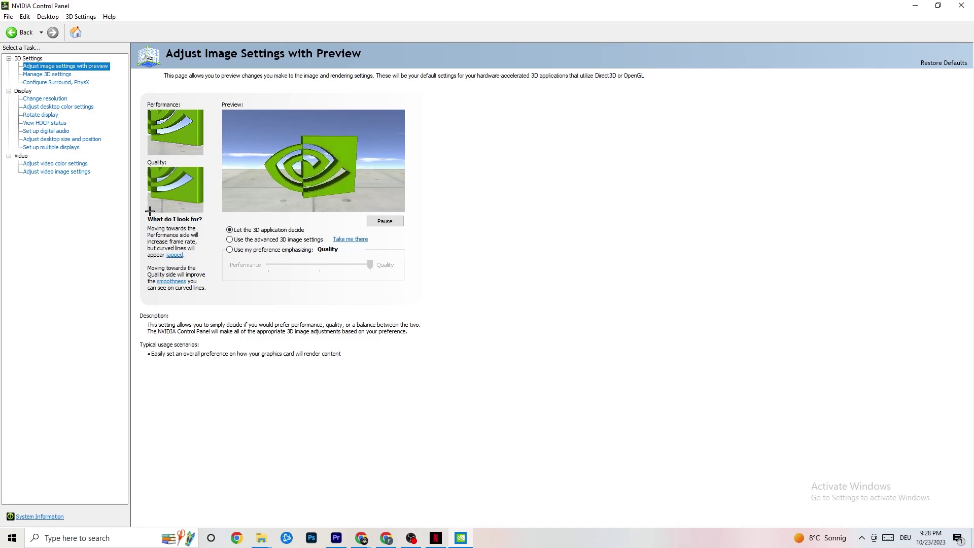
click(36, 99)
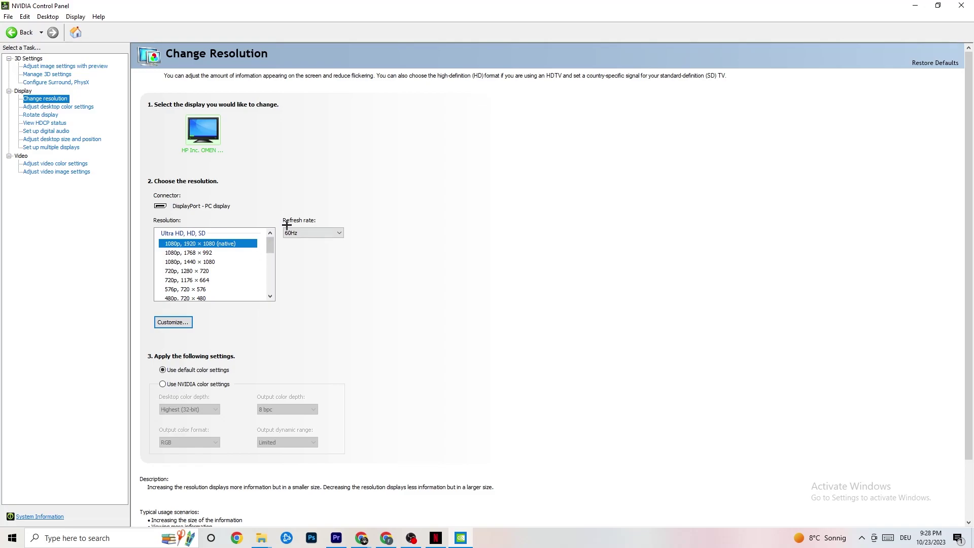
click(960, 5)
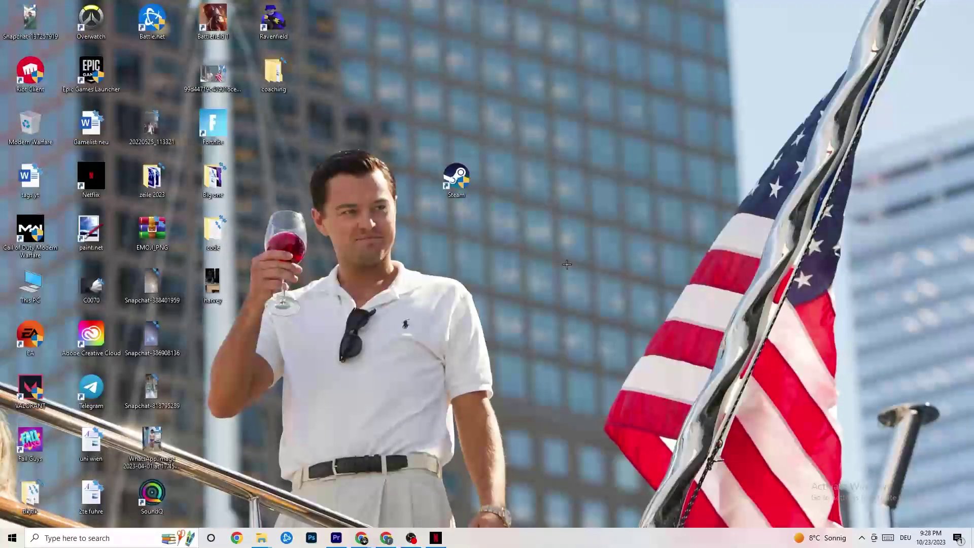